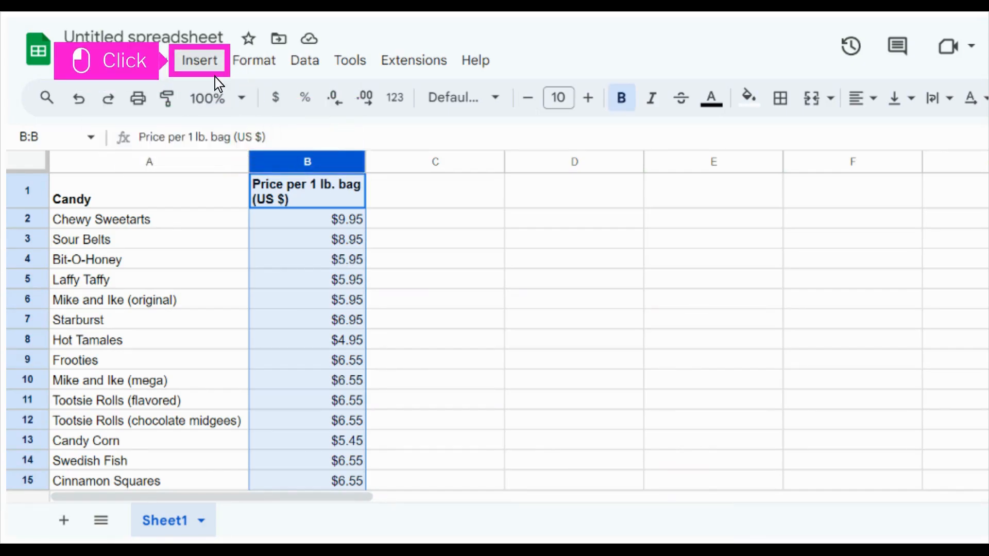
Step: Create a pivot table from the price data in Sheet1!B:B on a new sheet
click(200, 63)
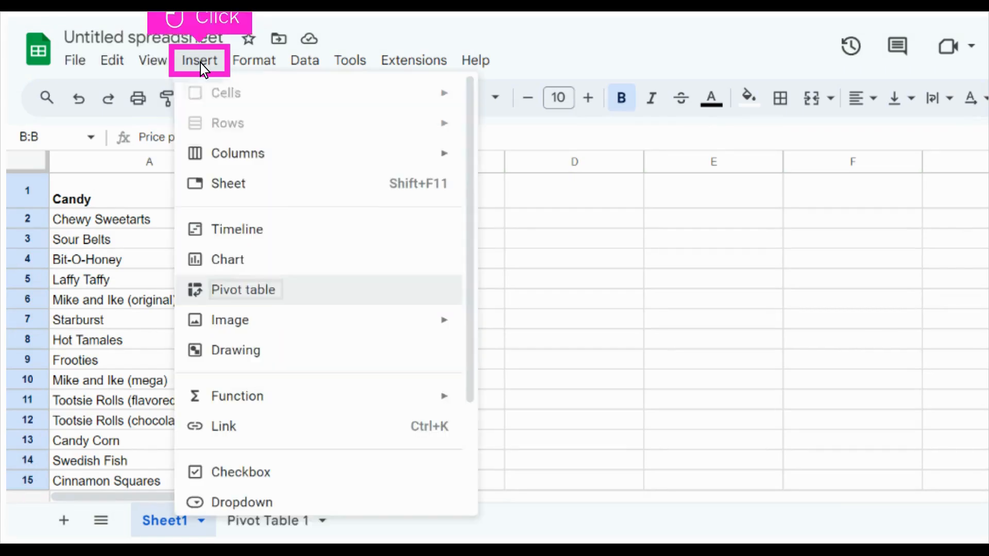
click(248, 291)
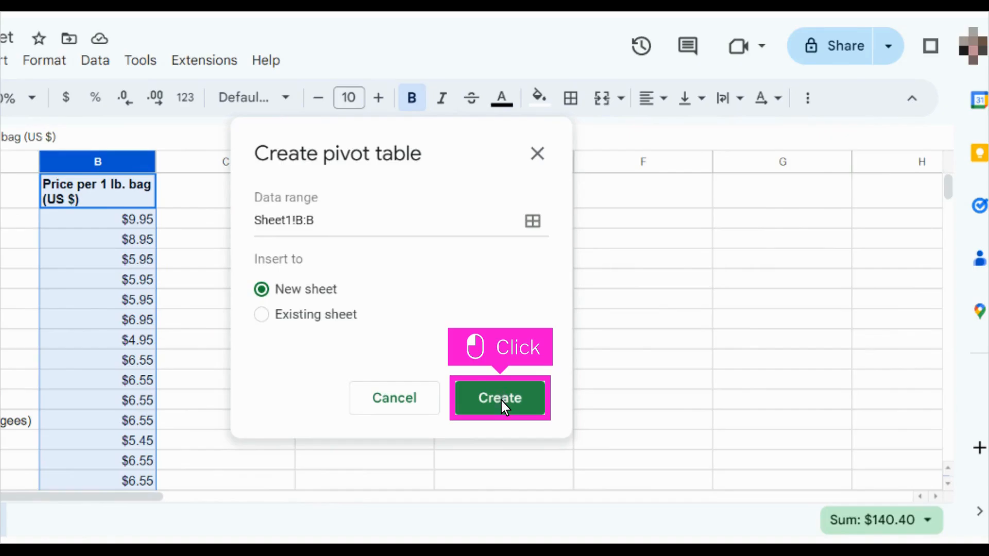
click(500, 398)
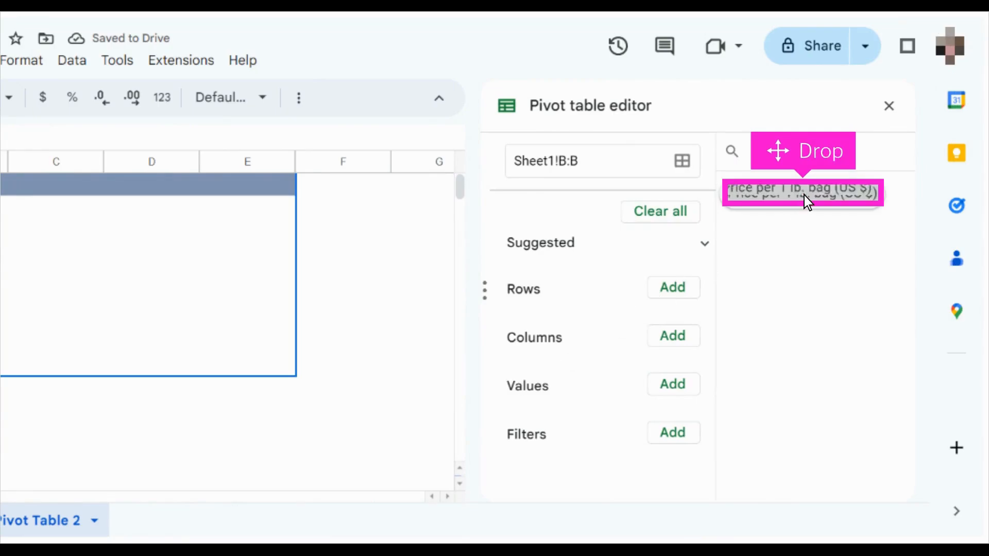
Step: Add Price per 1 lb. bag (US $) to both the pivot table's rows and values, summarizing the values by COUNT
drag(804, 195, 601, 317)
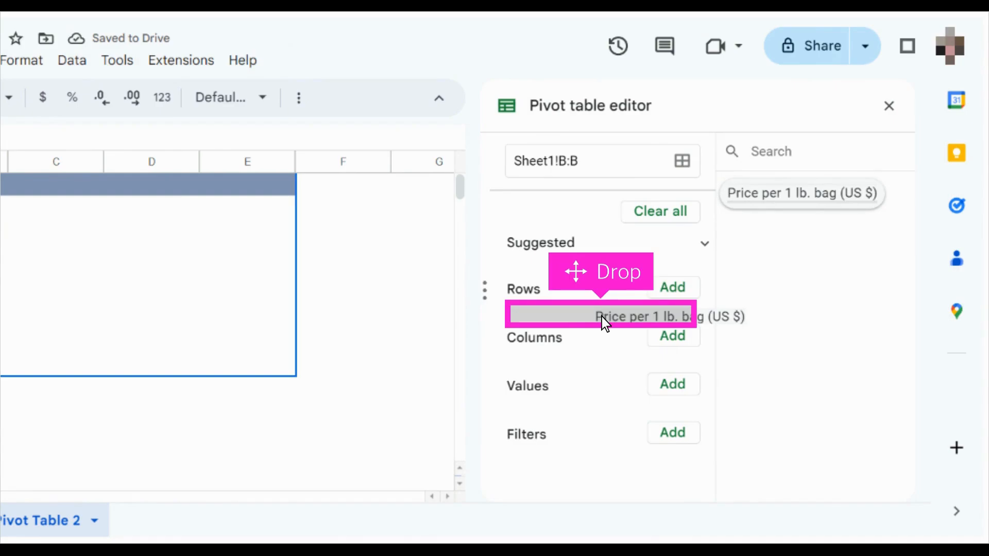
drag(601, 317, 601, 317)
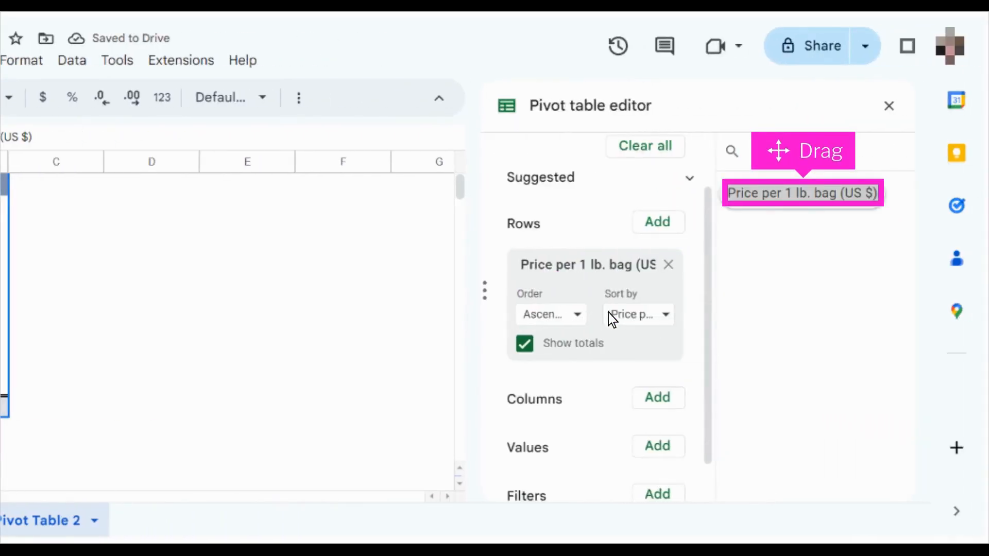
drag(804, 196, 597, 477)
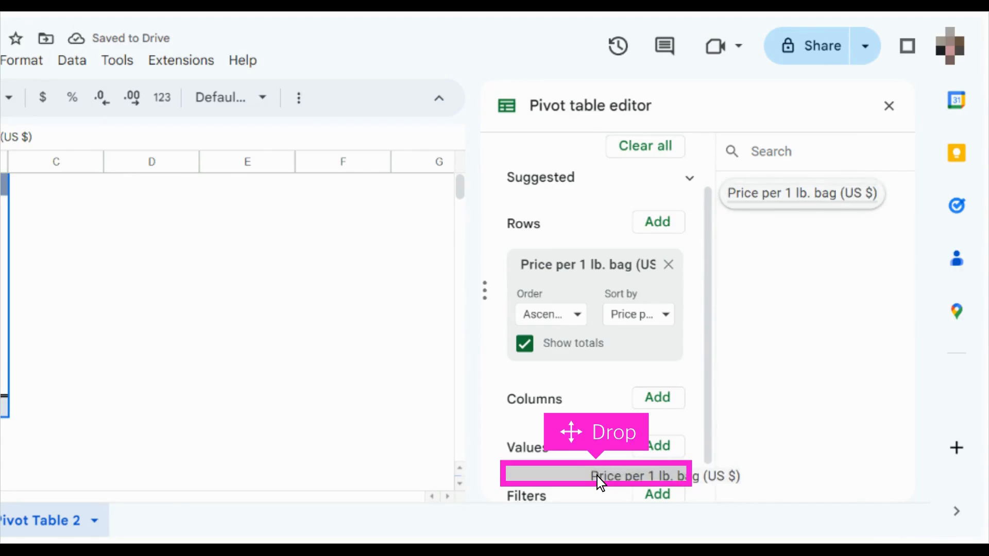
drag(597, 477, 597, 477)
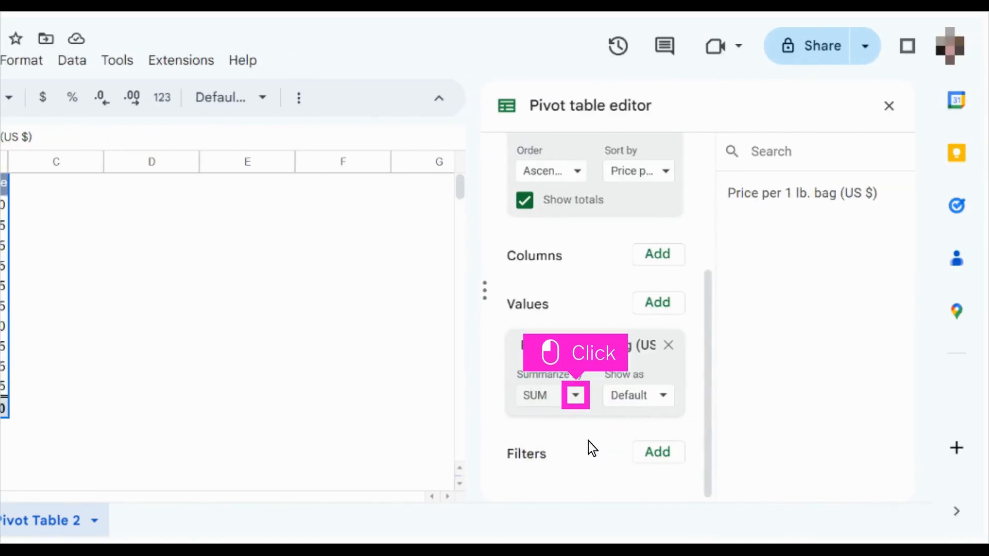
click(575, 395)
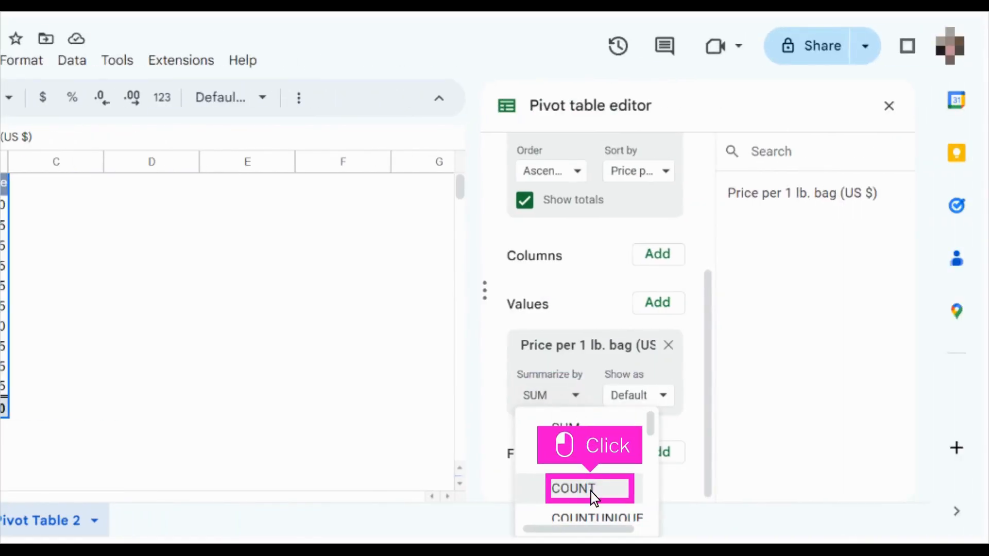
click(573, 488)
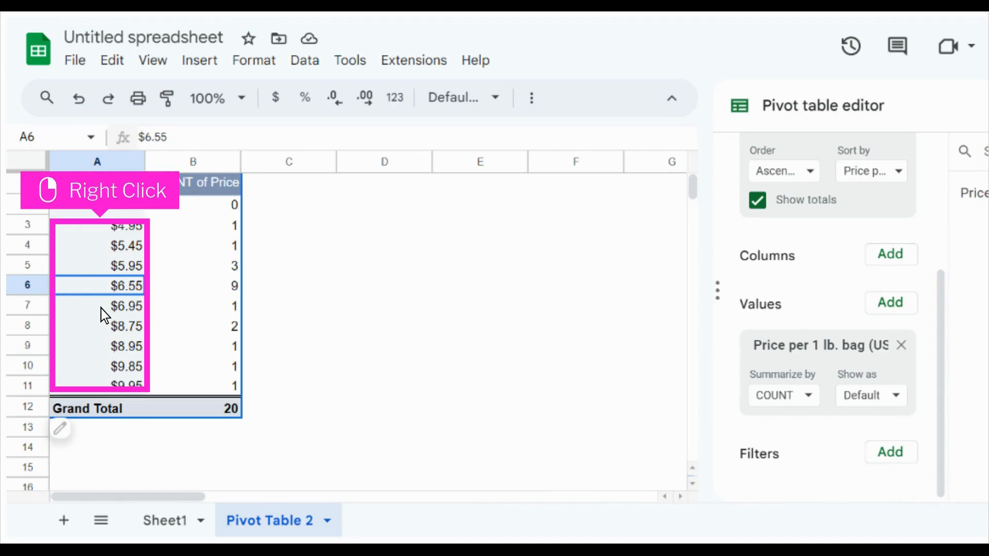
Step: Create a pivot group rule for the row prices with minimum value 4.50, maximum value 10.00 and interval size 1
right_click(101, 308)
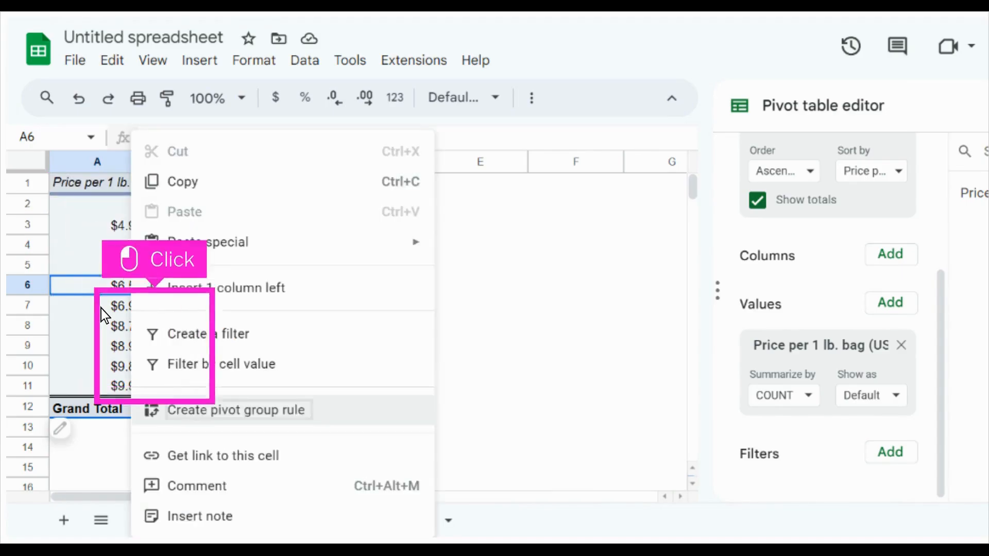
click(240, 413)
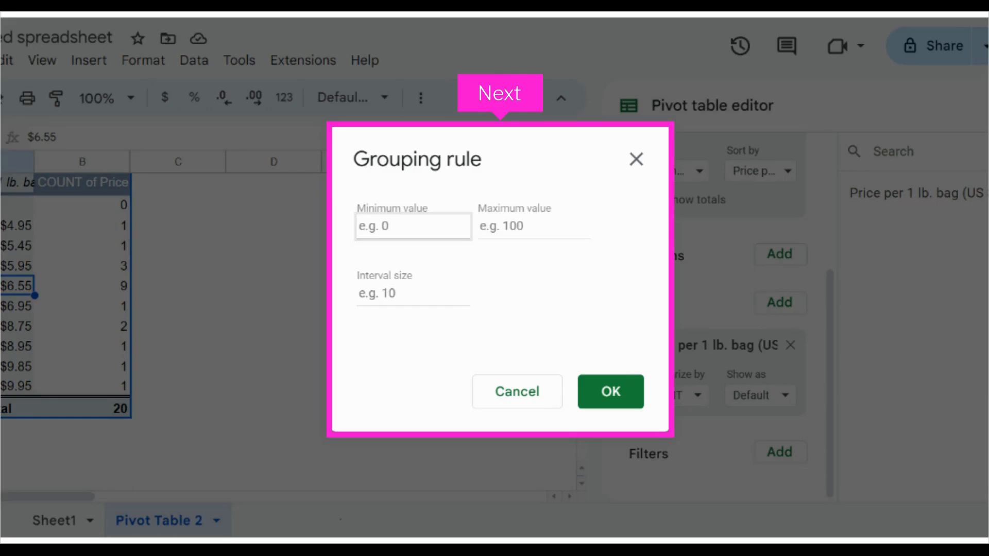
text(Example text4.50)
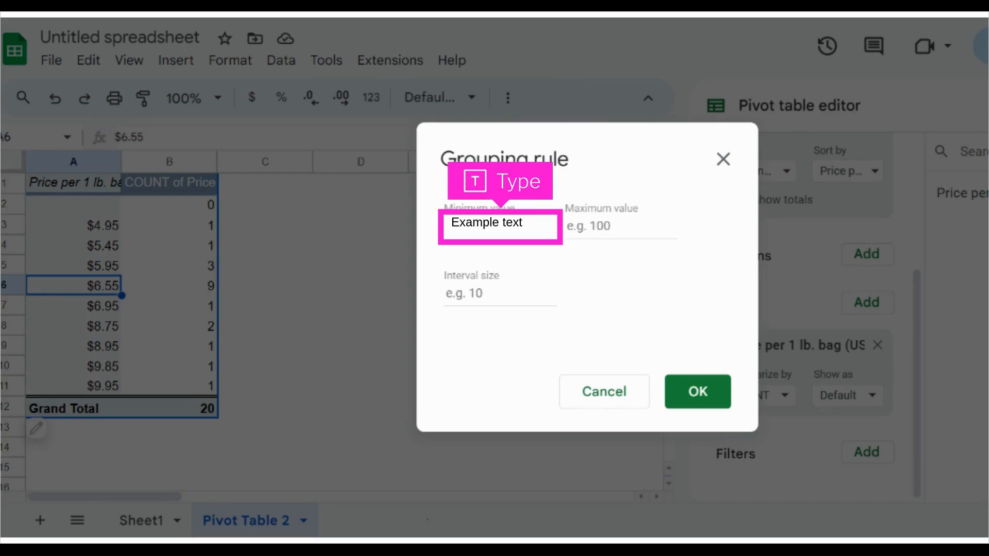
key(Tab)
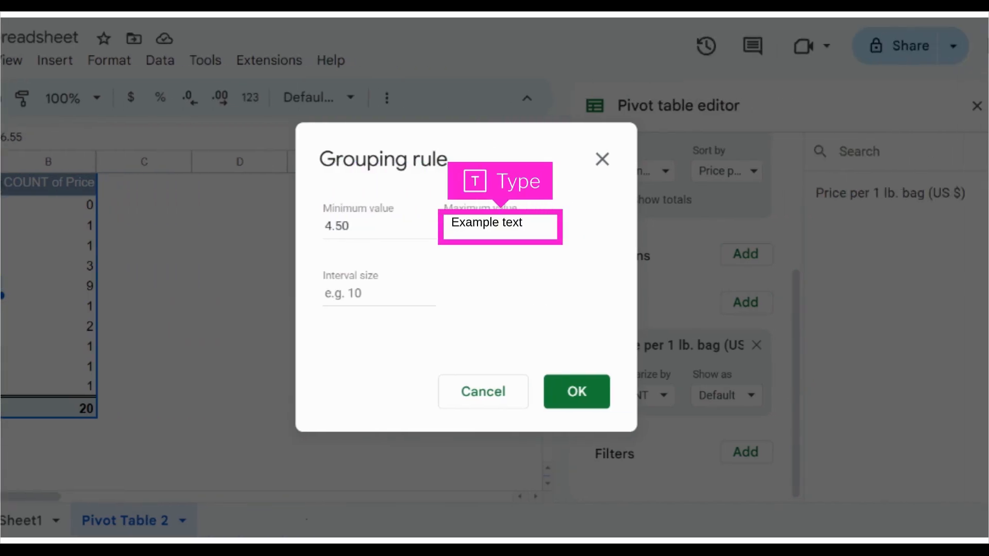
text(10.00)
key(Tab)
text(Example tex)
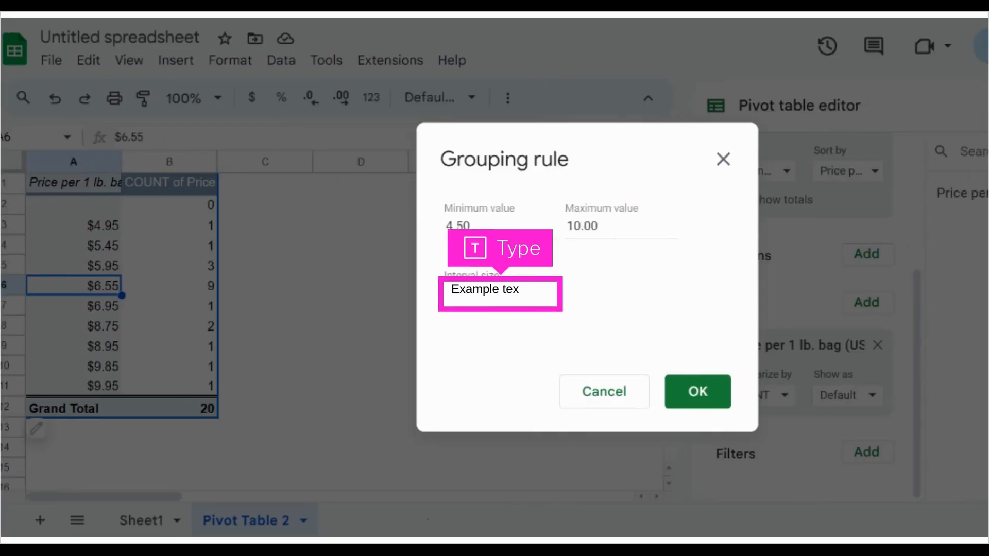
text(1)
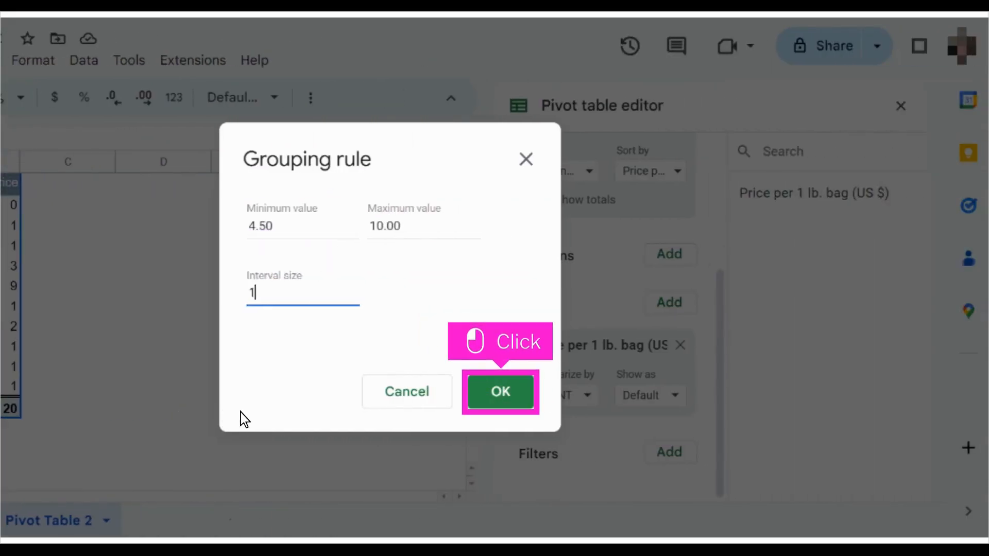
click(502, 395)
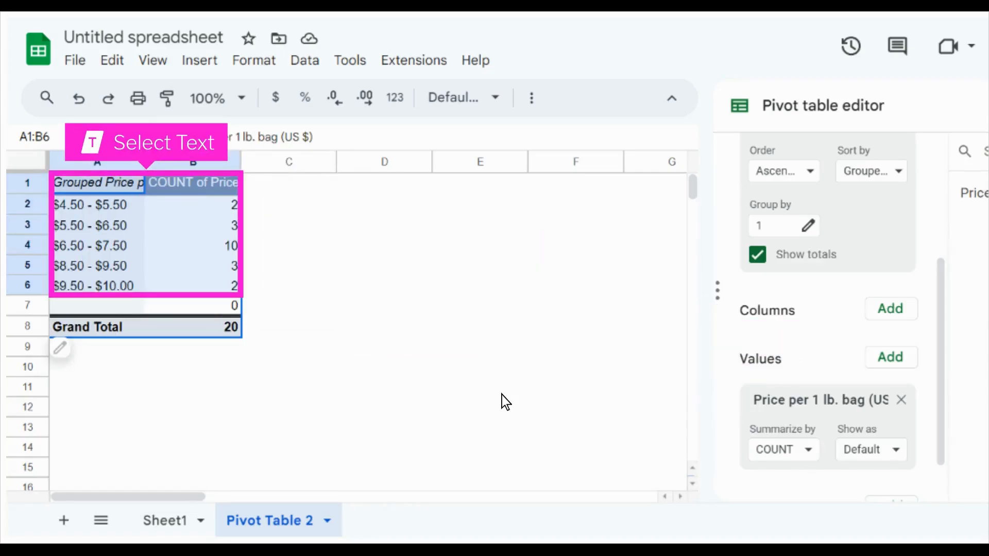
Step: Insert a chart from the grouped price ranges and their counts in A1:B6, leaving out the blank and Grand Total rows
drag(59, 183, 230, 286)
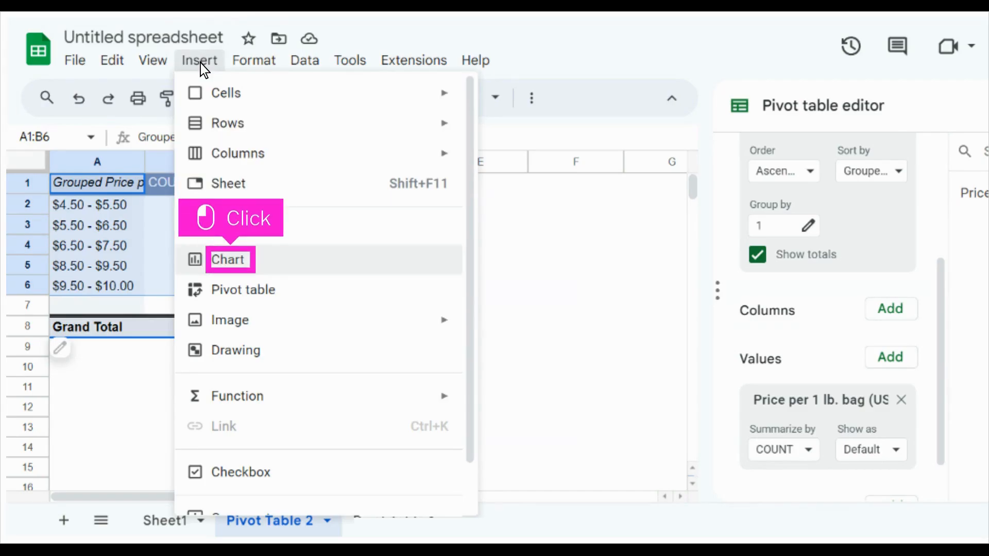
click(228, 259)
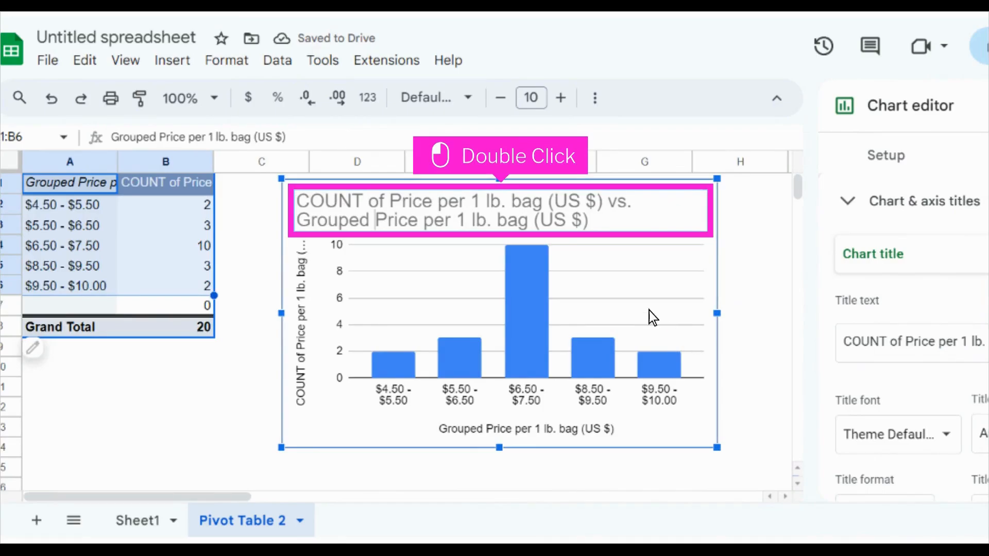
Step: Change the chart title to "% of total: Price per 1 lb. bag (US $)" and delete the vertical axis title
double_click(502, 214)
text(Example text)
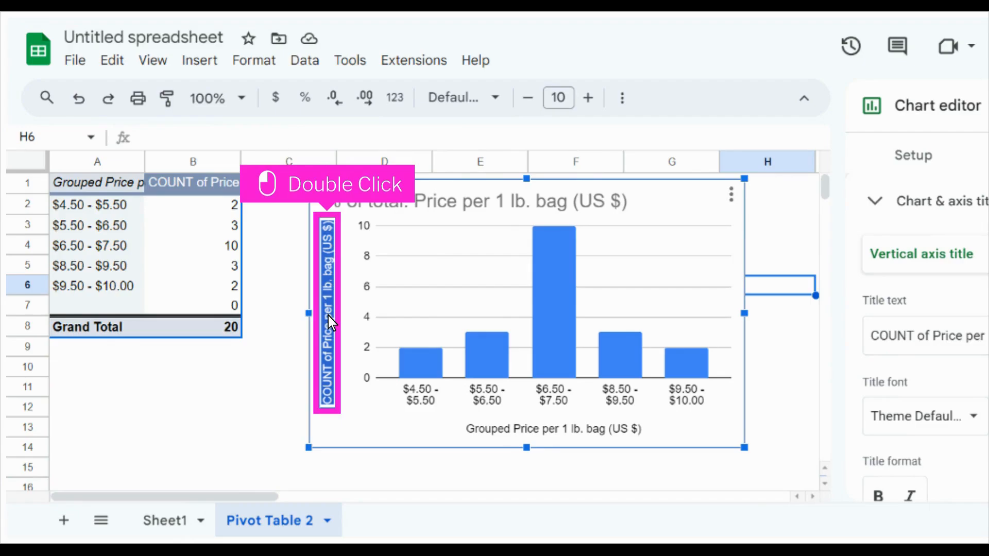
key(BackSpace)
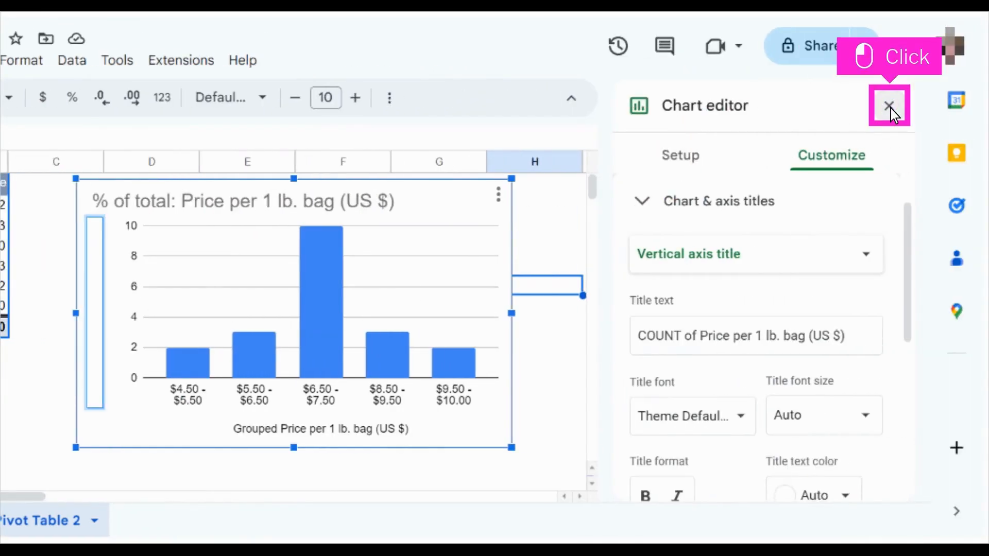
click(889, 106)
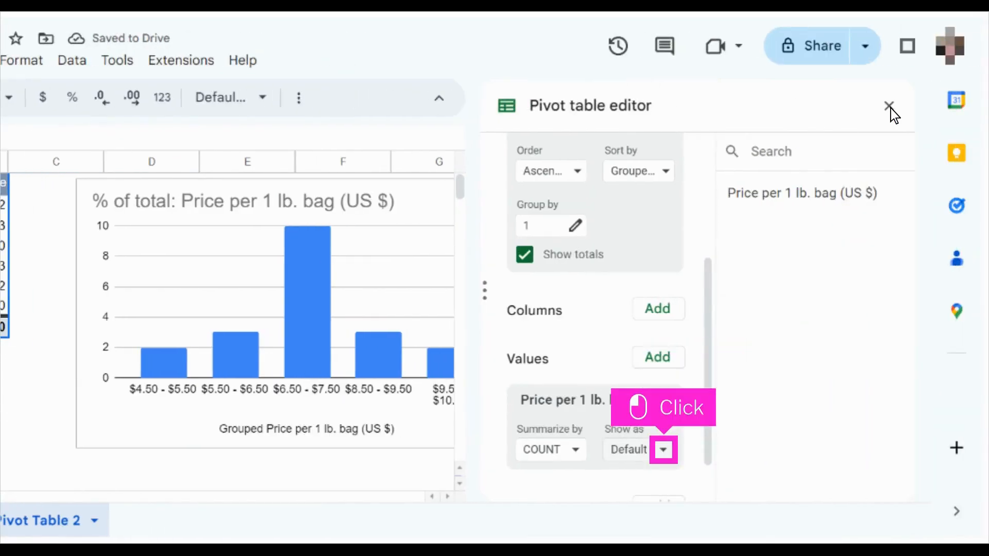
Step: Show the pivot table's COUNT values as % of column and close the pivot table editor
click(664, 451)
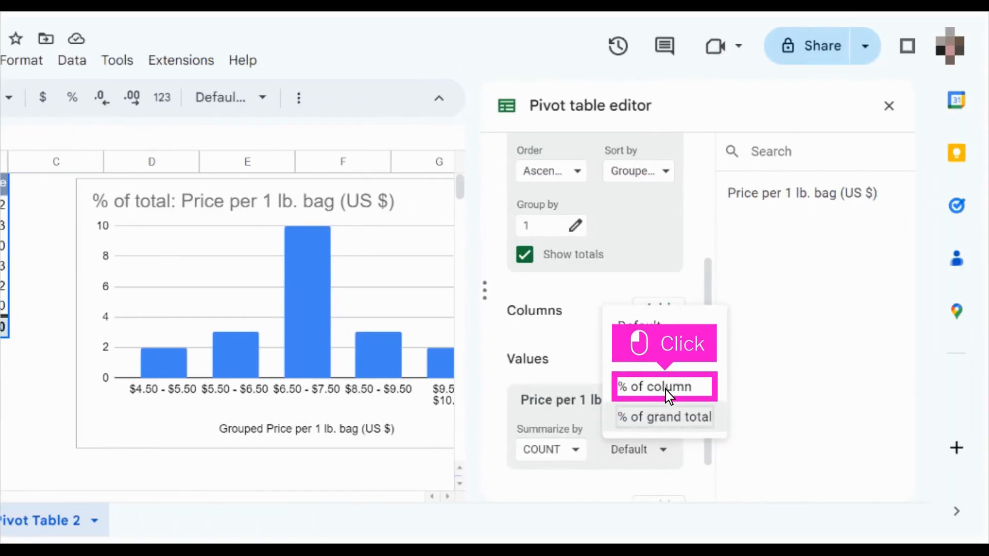
click(665, 387)
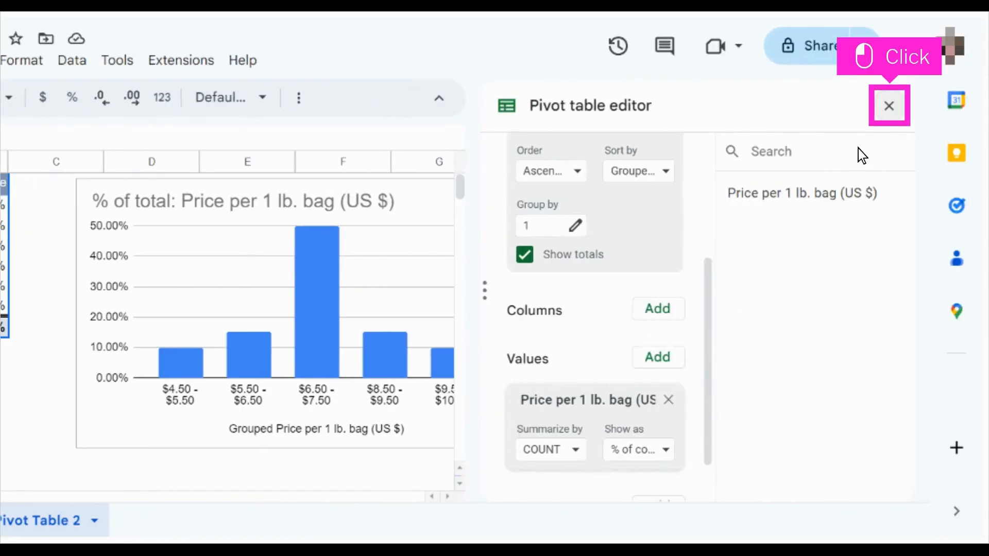
click(890, 106)
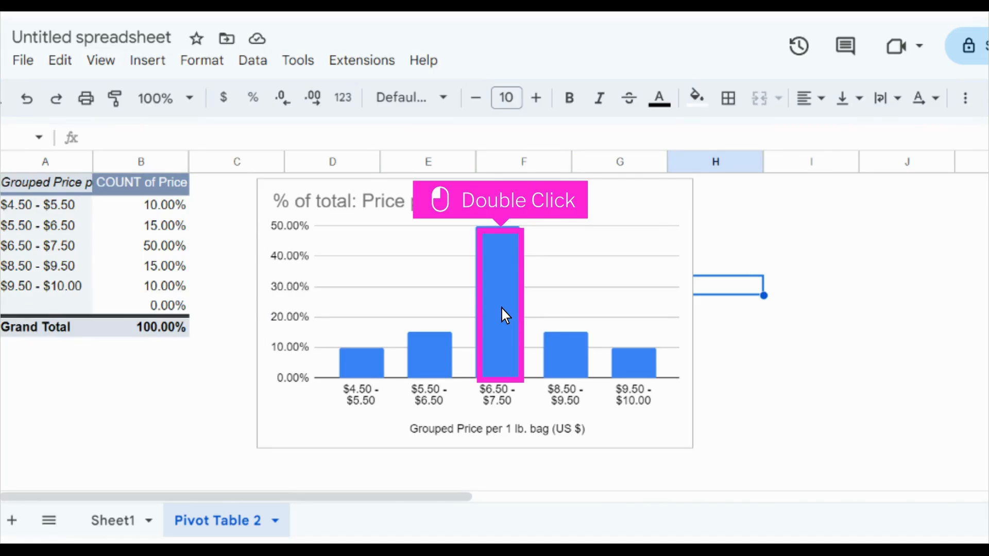
Step: Add bold data labels to the chart's columns and close the chart editor
double_click(501, 309)
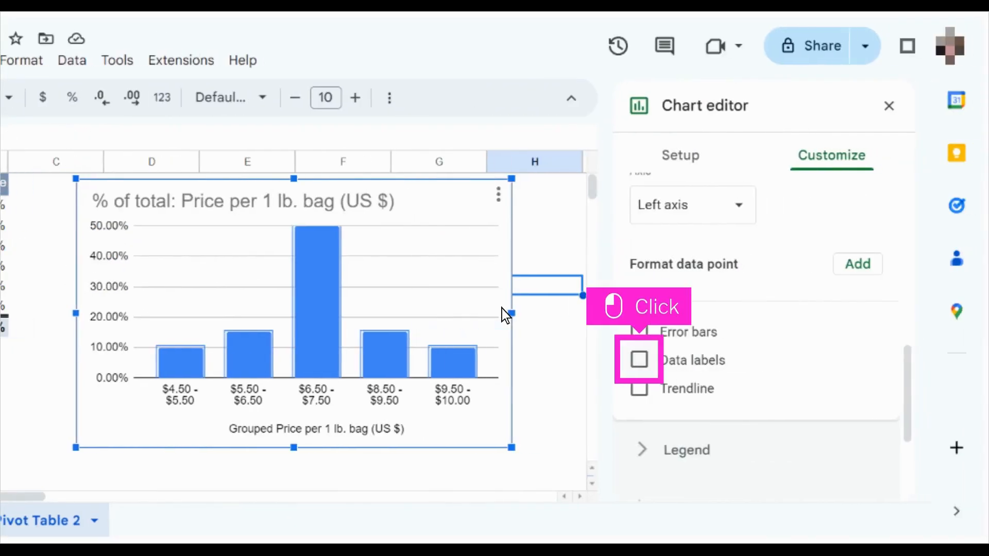
click(639, 360)
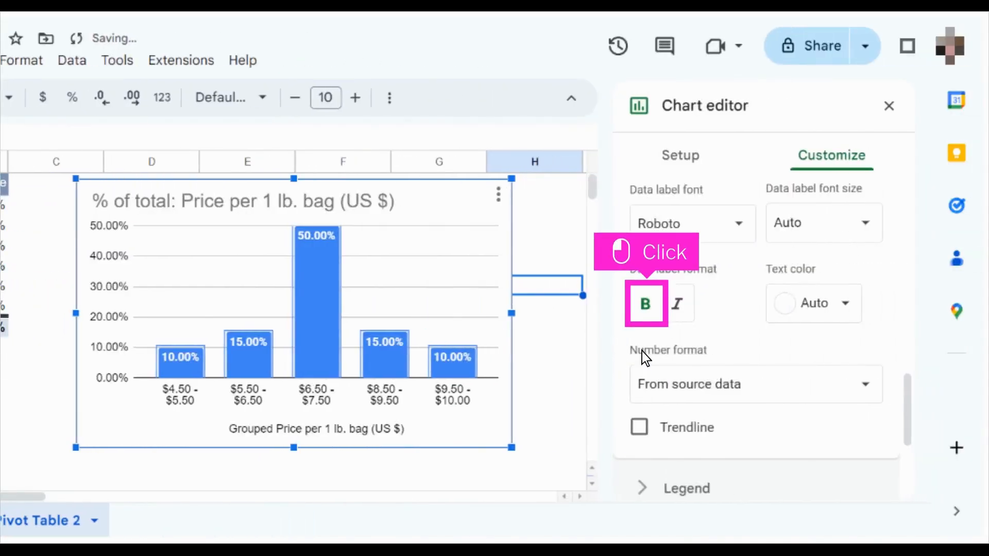
click(646, 304)
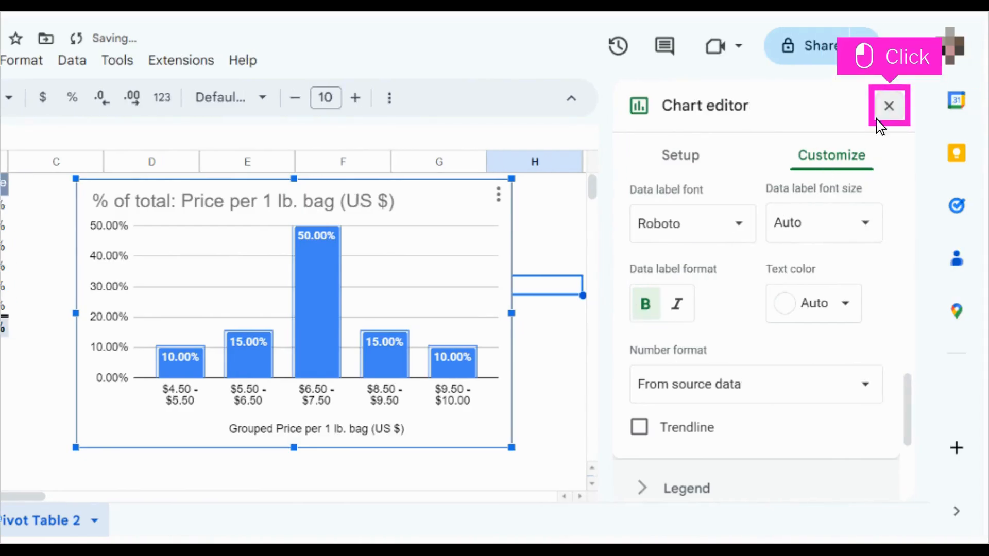
click(889, 107)
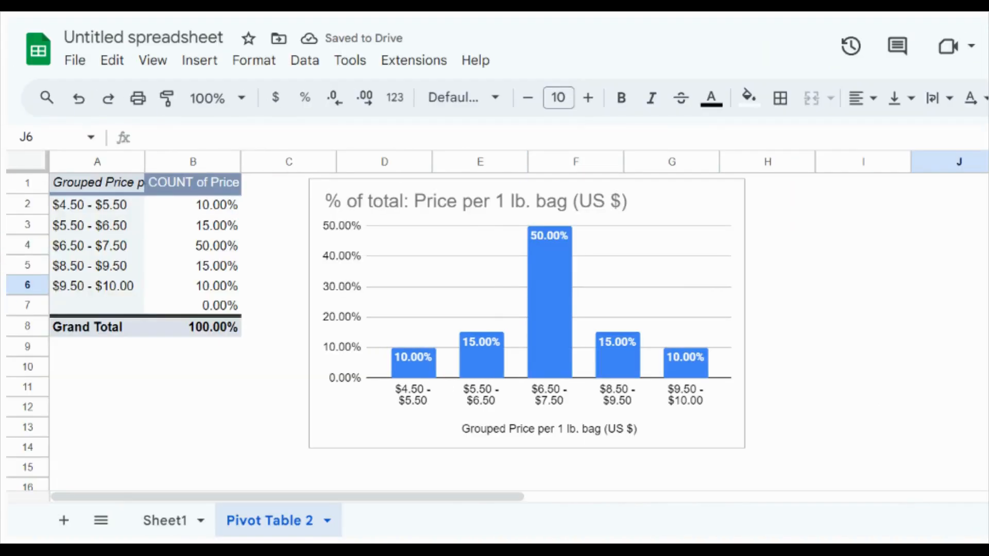